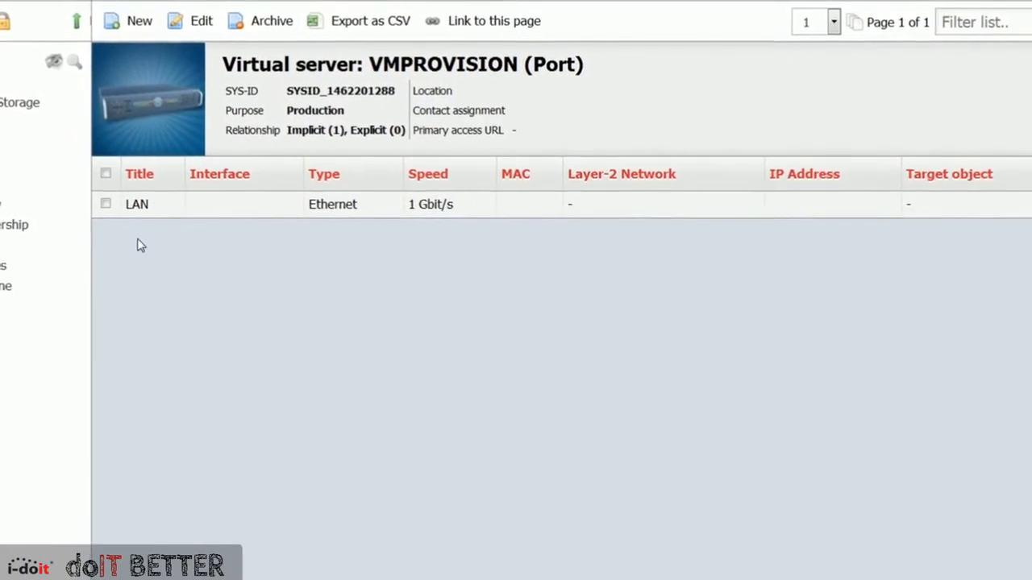
Show VMPROVISION's virtual machine assignment: cluster synetics, host synesx03.synetics.int.
left_click(8, 250)
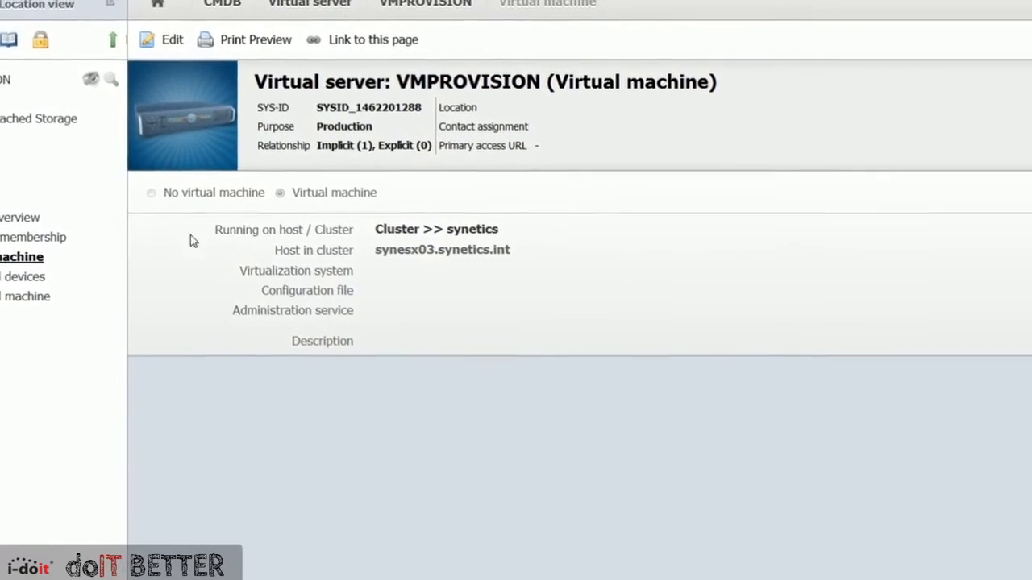